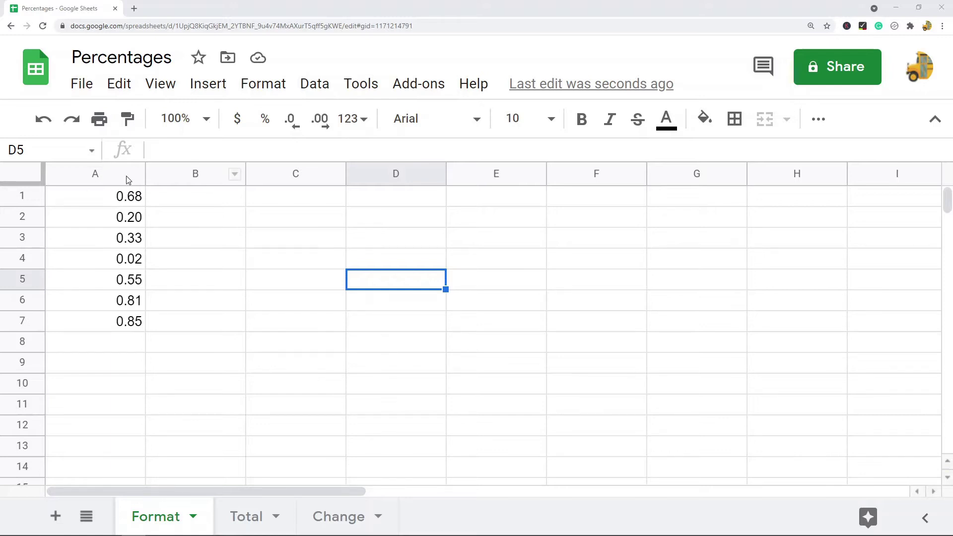
- Format column A's decimals on the Format sheet as percentages, showing 68.00% through 85.00%
click(94, 176)
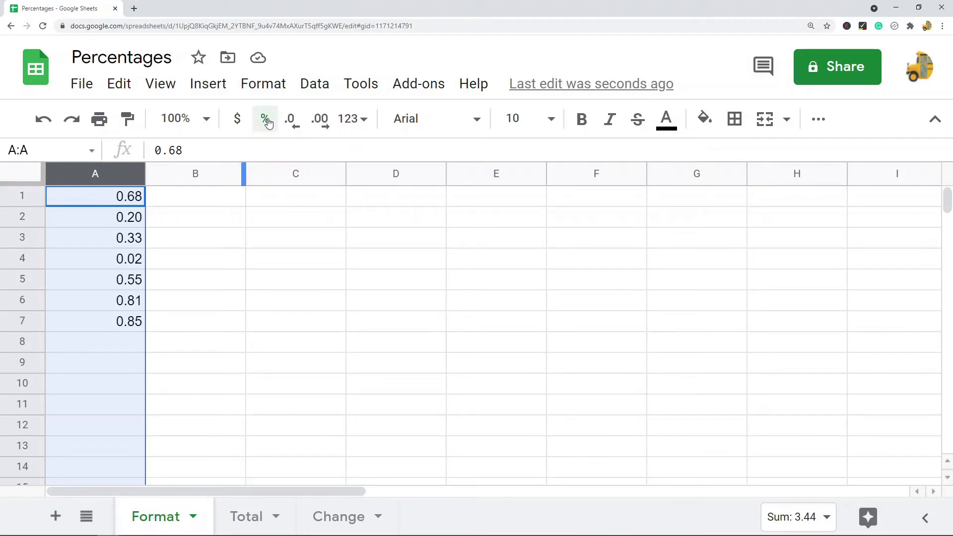
click(266, 120)
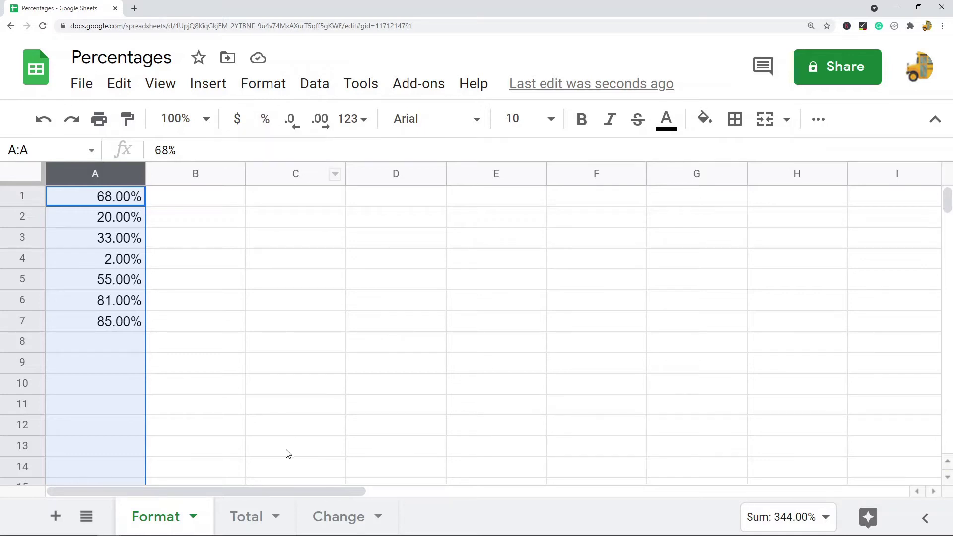
click(252, 525)
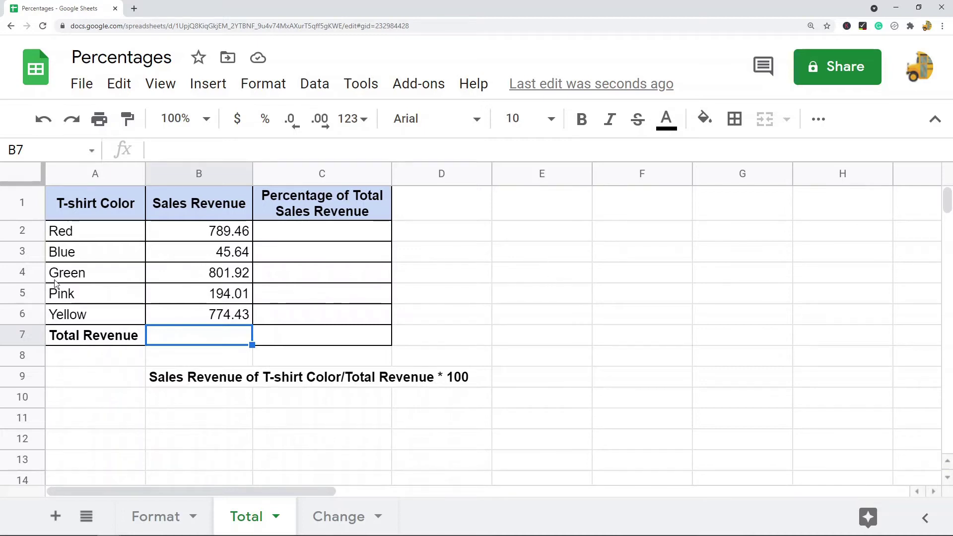
drag(86, 239, 91, 312)
drag(234, 237, 228, 312)
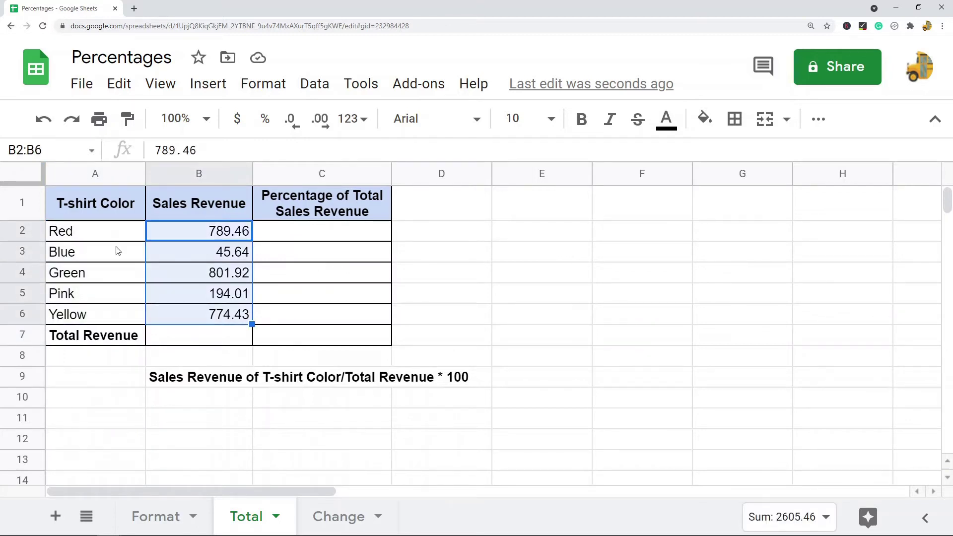
click(88, 237)
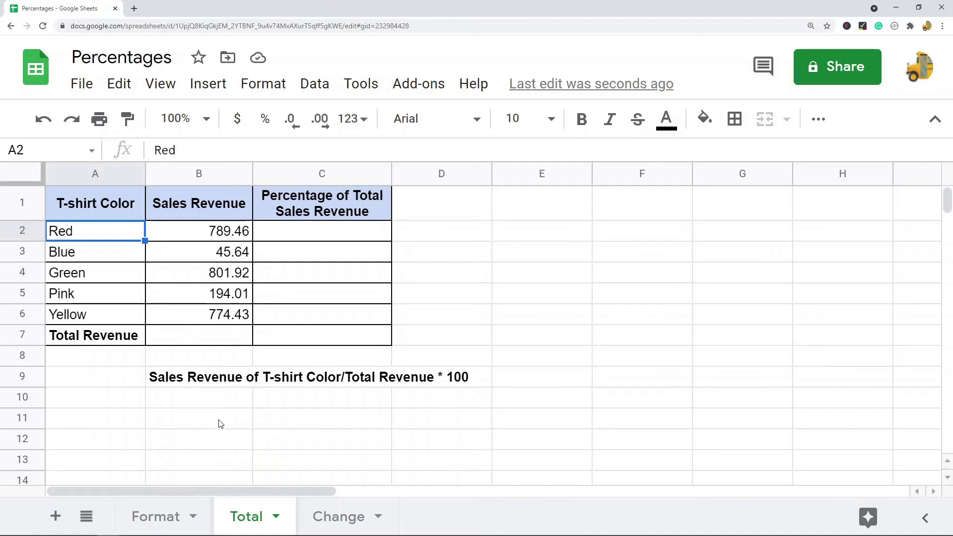
click(198, 383)
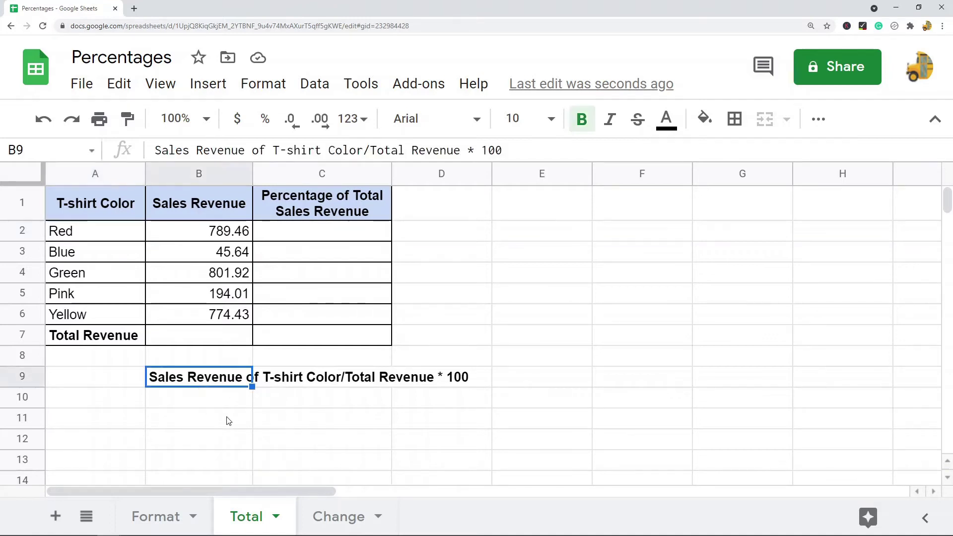
click(231, 234)
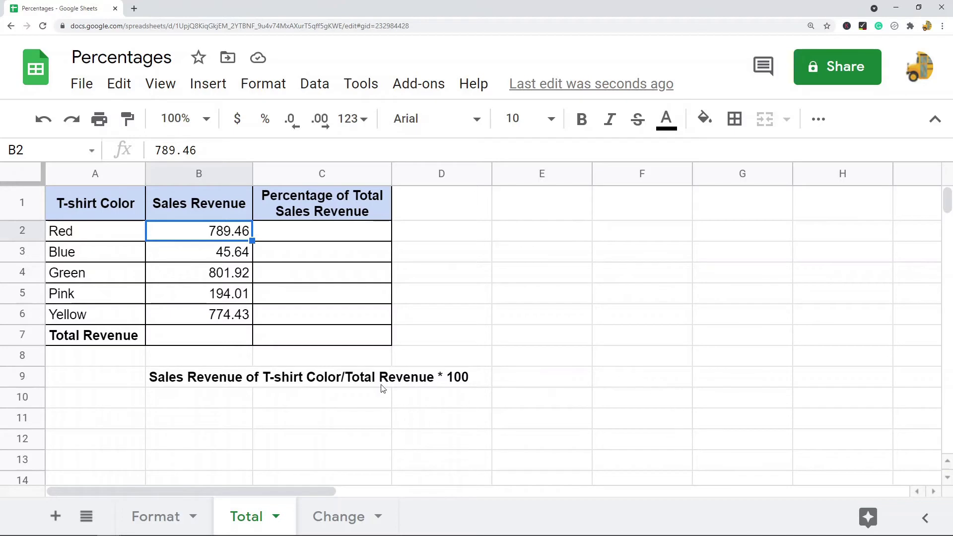
- Enter =SUM(B2:B6) in B7 so Total Revenue shows 2605.46
click(231, 339)
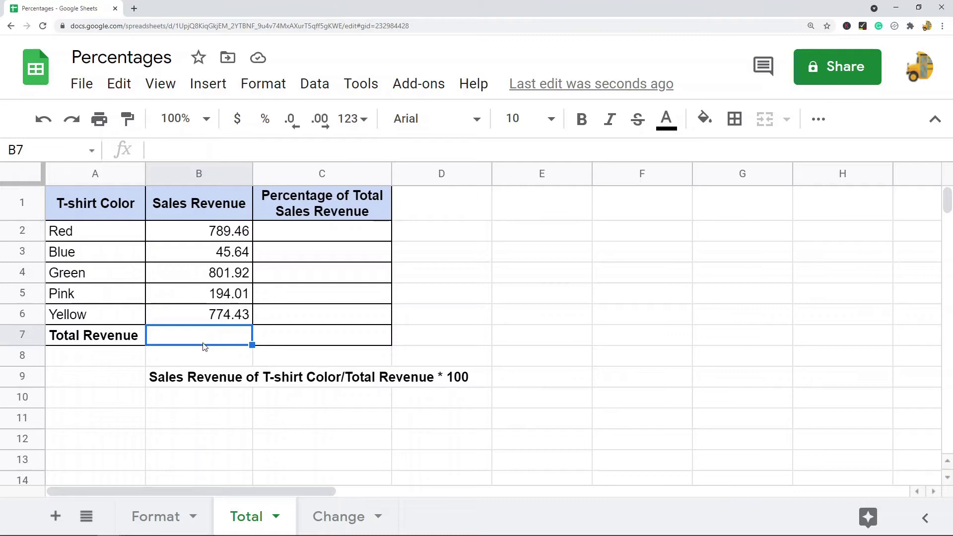
double_click(220, 333)
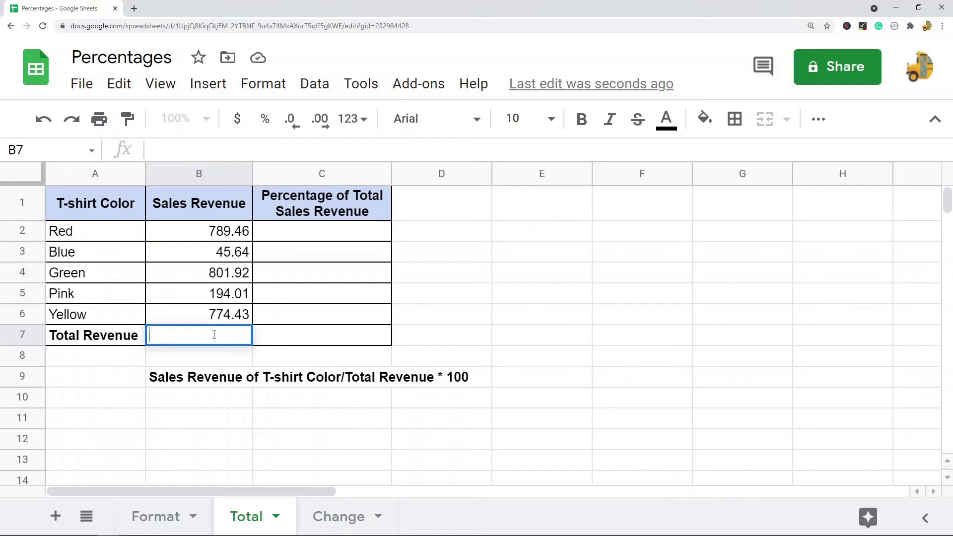
text(=sum)
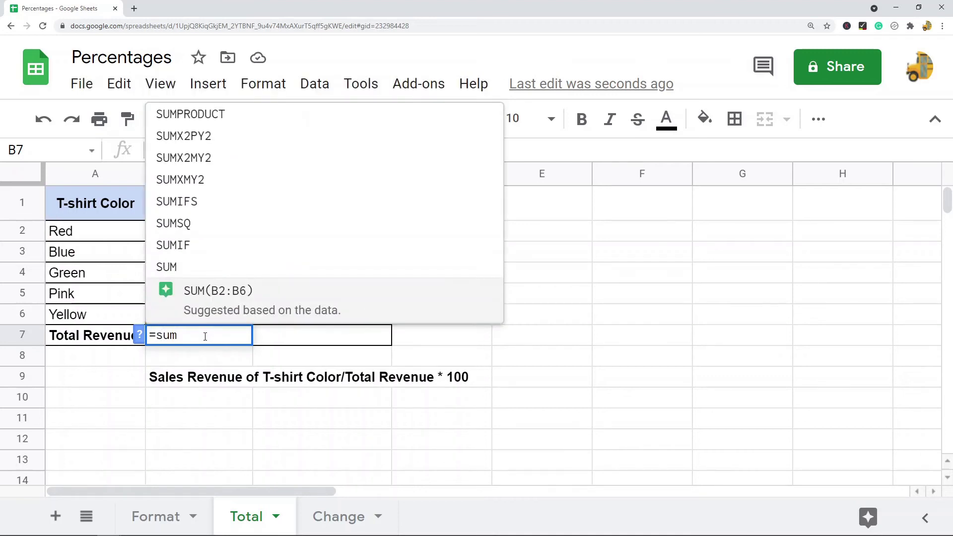
key(Tab)
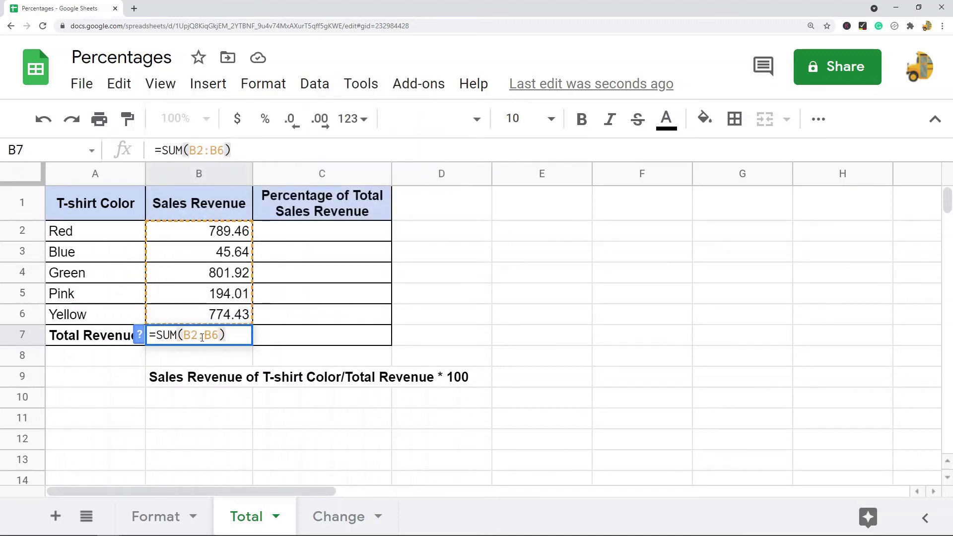
key(Return)
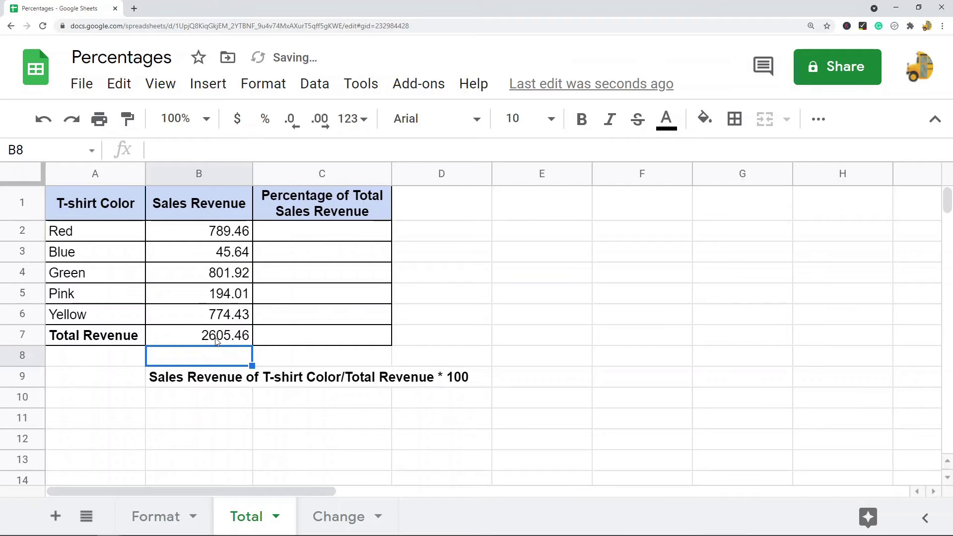
click(216, 338)
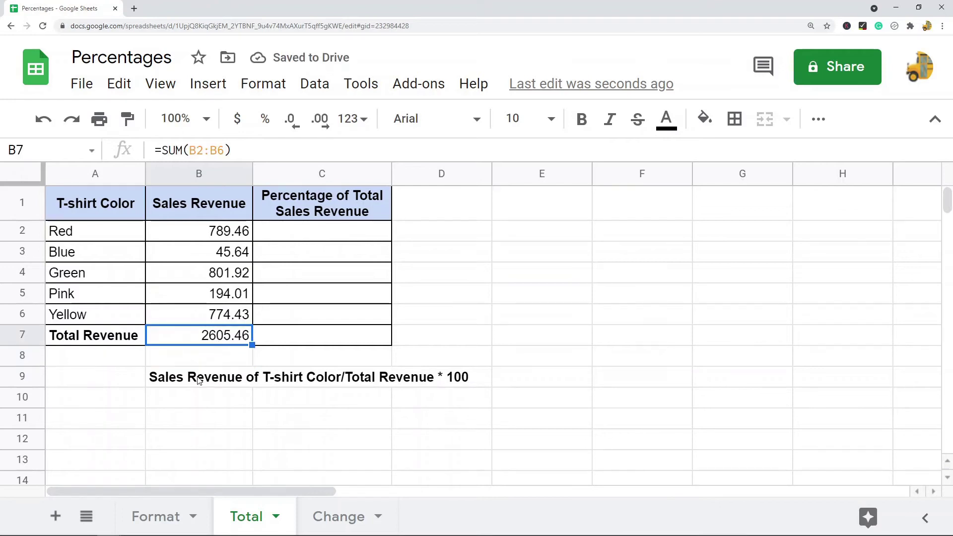
click(224, 234)
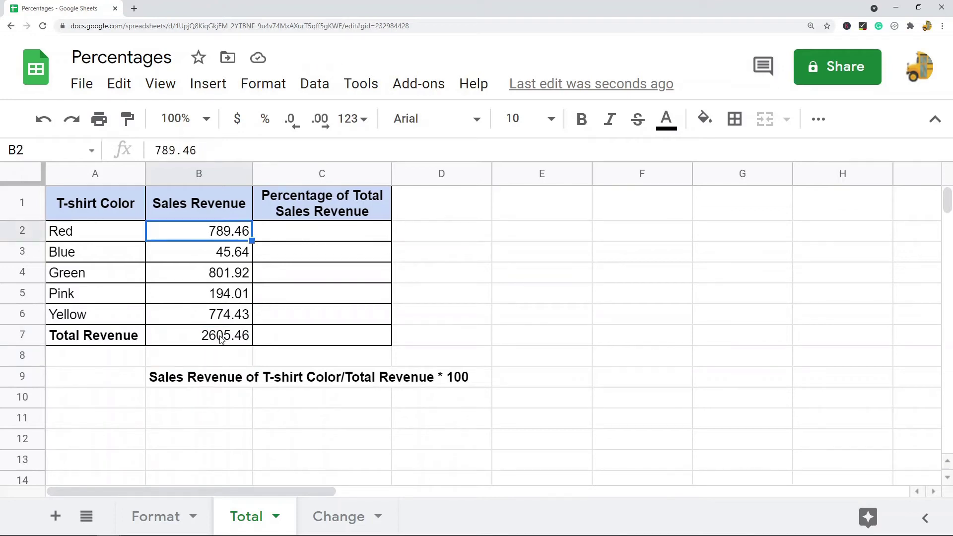
- Enter =B2/$B$7 in C2 and autofill it down column C, from 30.30% to 100.00%
click(221, 339)
click(306, 237)
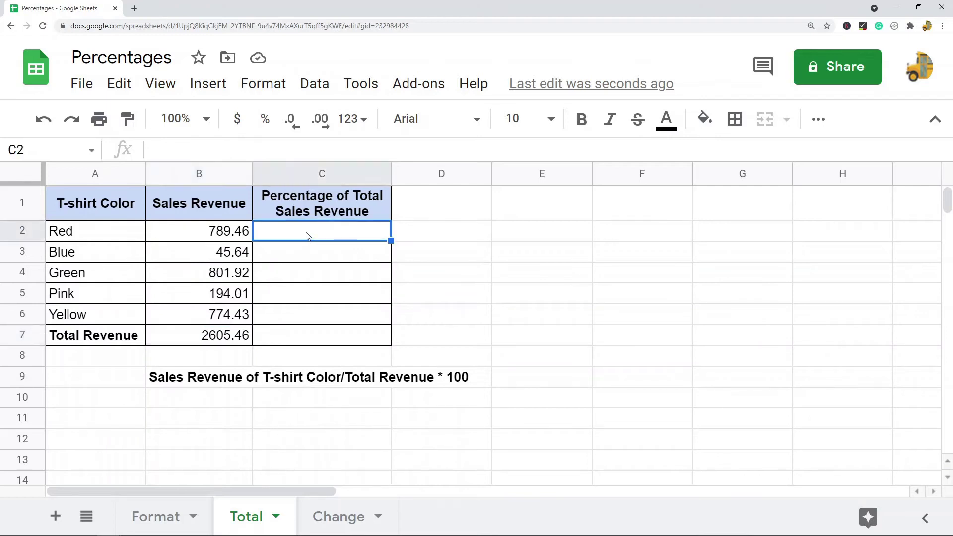
double_click(306, 231)
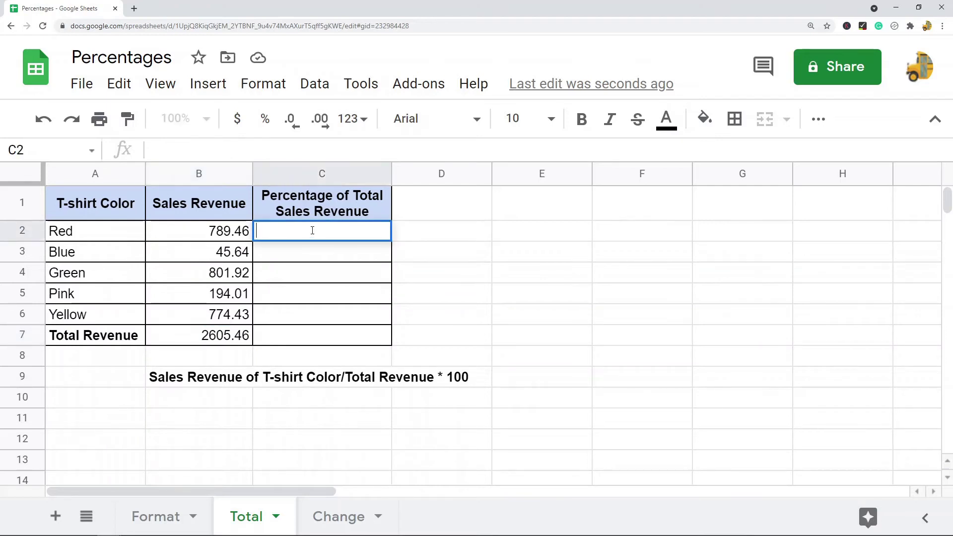
text(=)
click(226, 233)
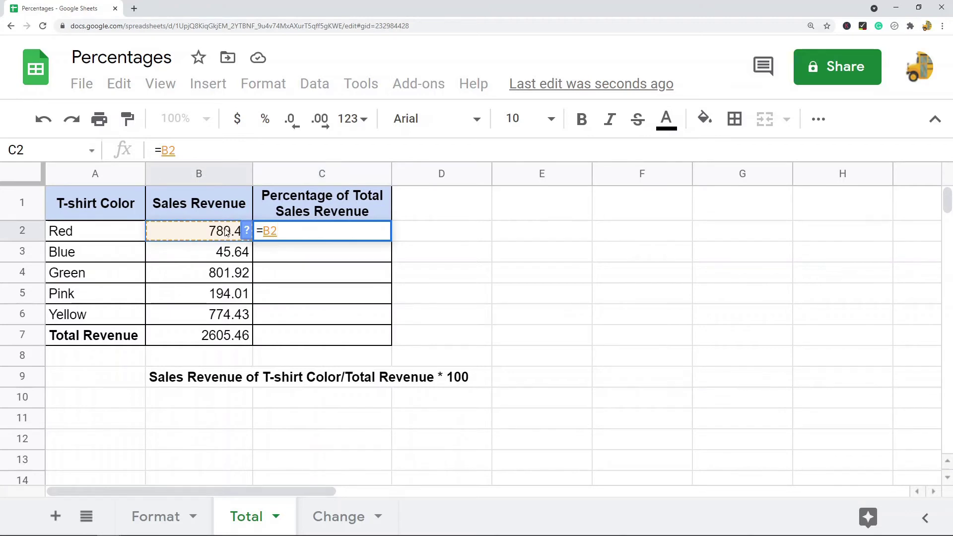
text(/)
click(215, 342)
click(217, 154)
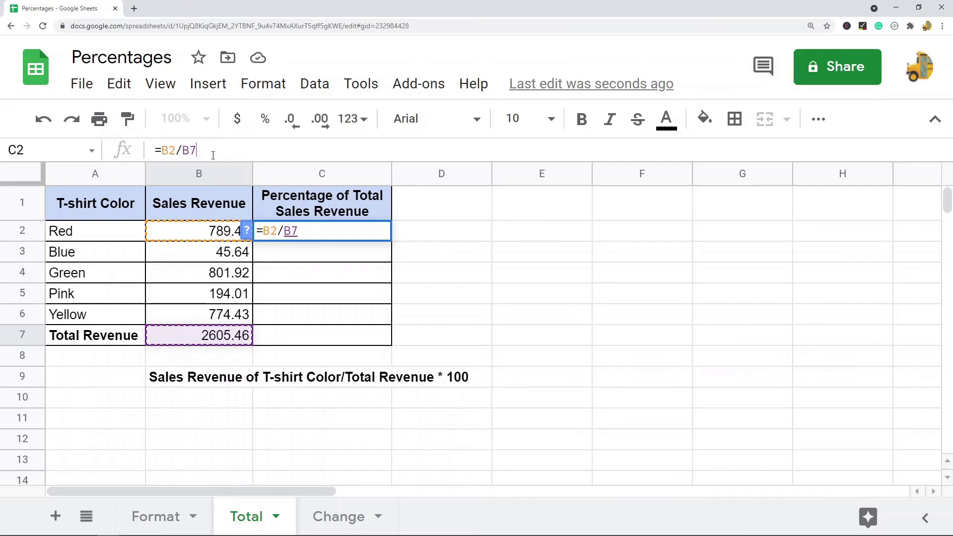
key(F4)
key(Return)
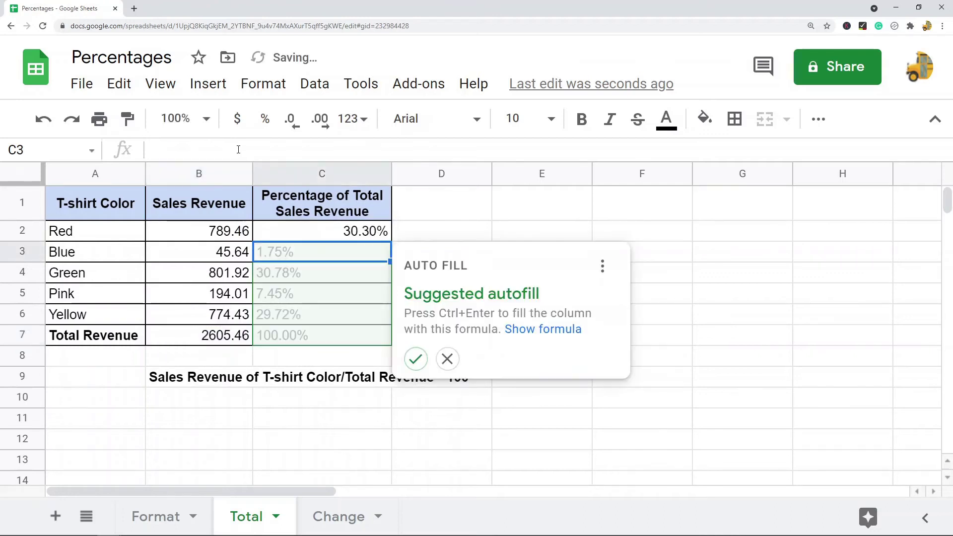
click(417, 358)
click(563, 301)
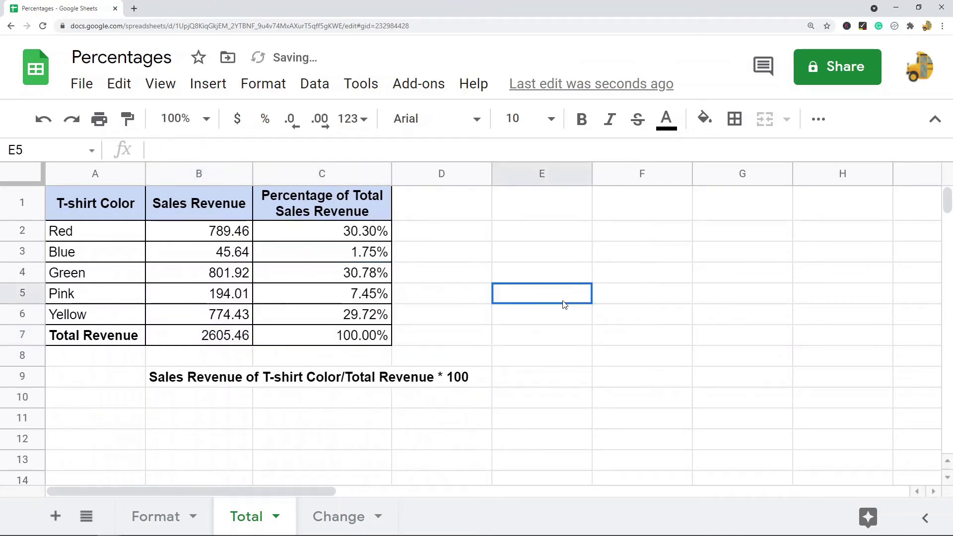
- Format the results in C2:C7 as percentages
drag(359, 233, 373, 335)
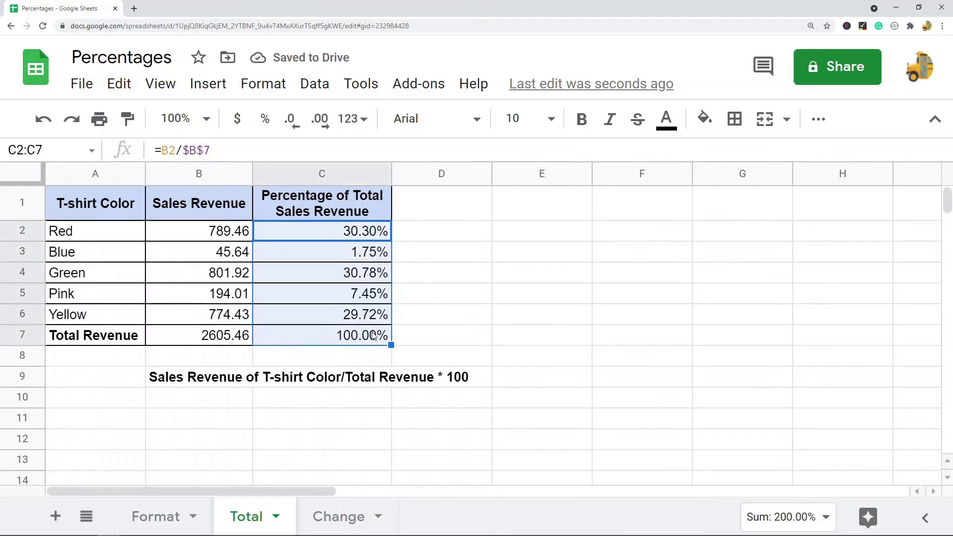
click(266, 124)
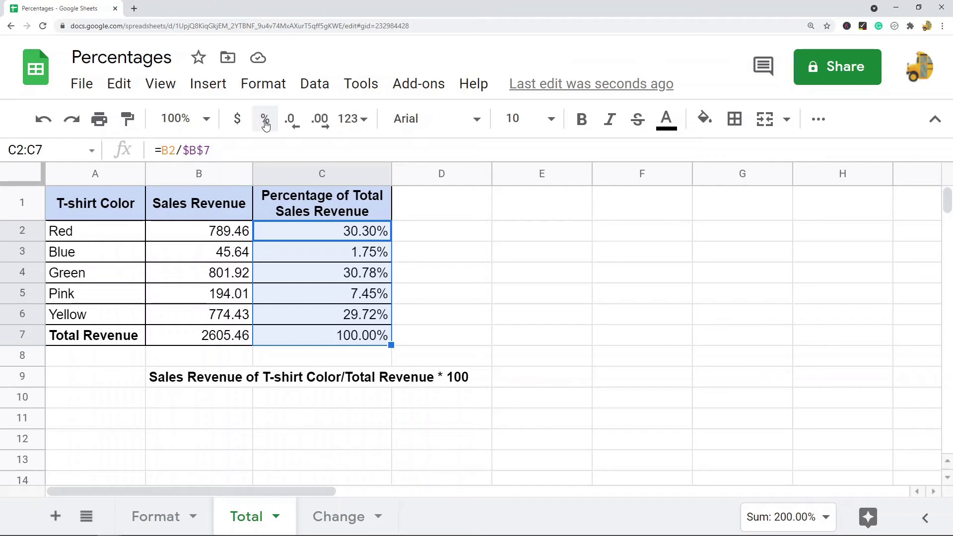
click(632, 319)
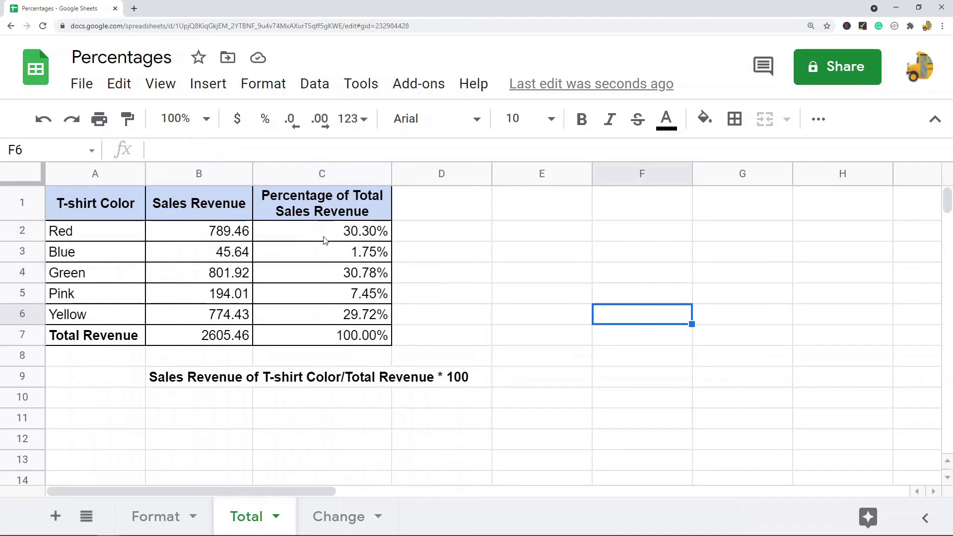
- Review the C2, C3, C4 and C7 formulas, then switch to the Change sheet
click(344, 238)
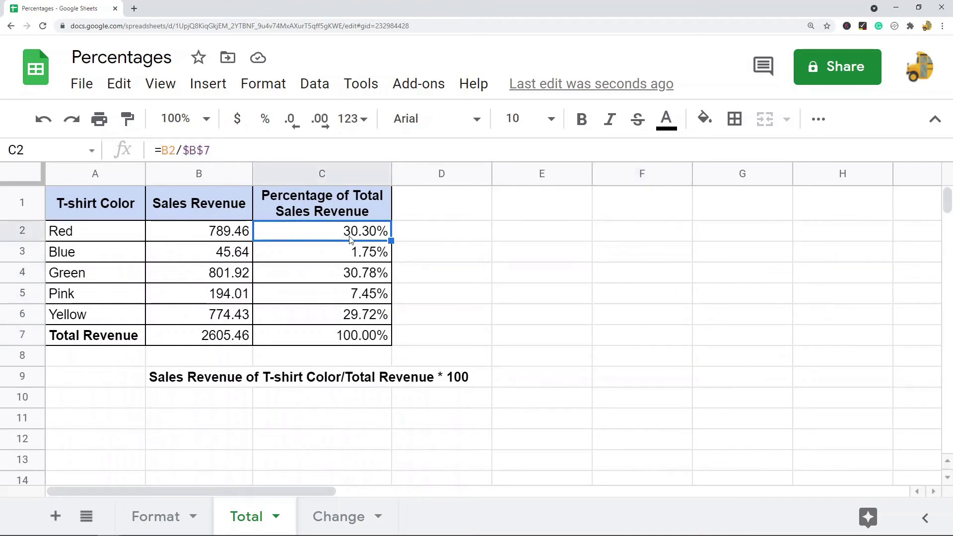
click(343, 254)
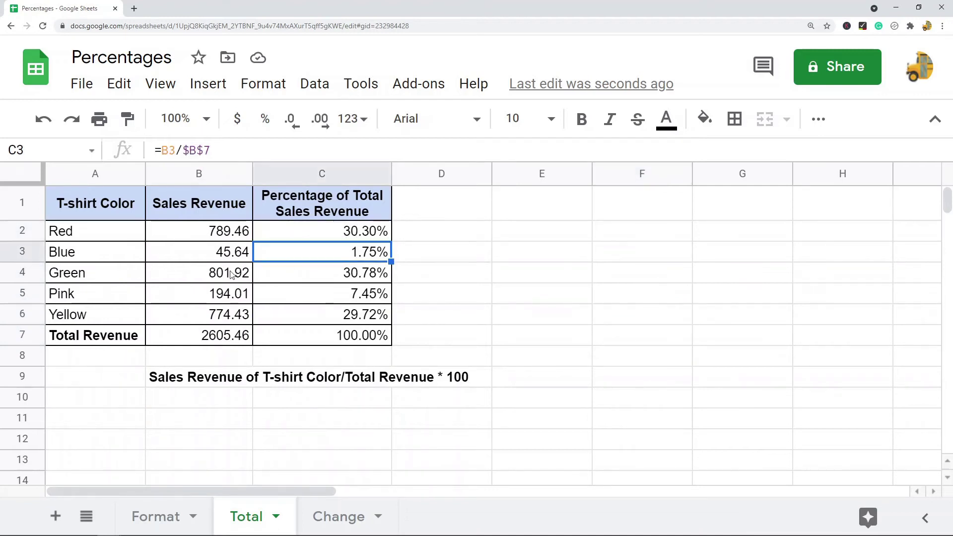
click(355, 279)
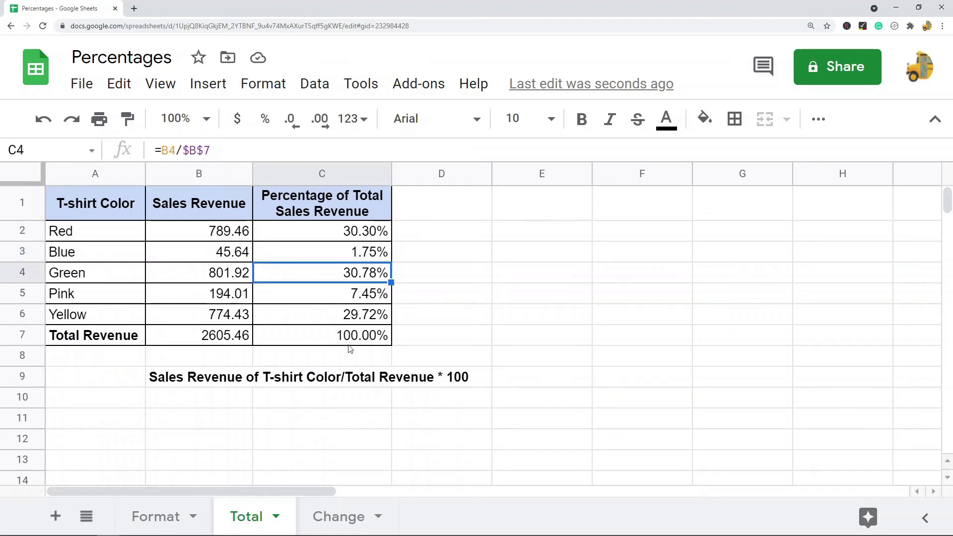
click(358, 338)
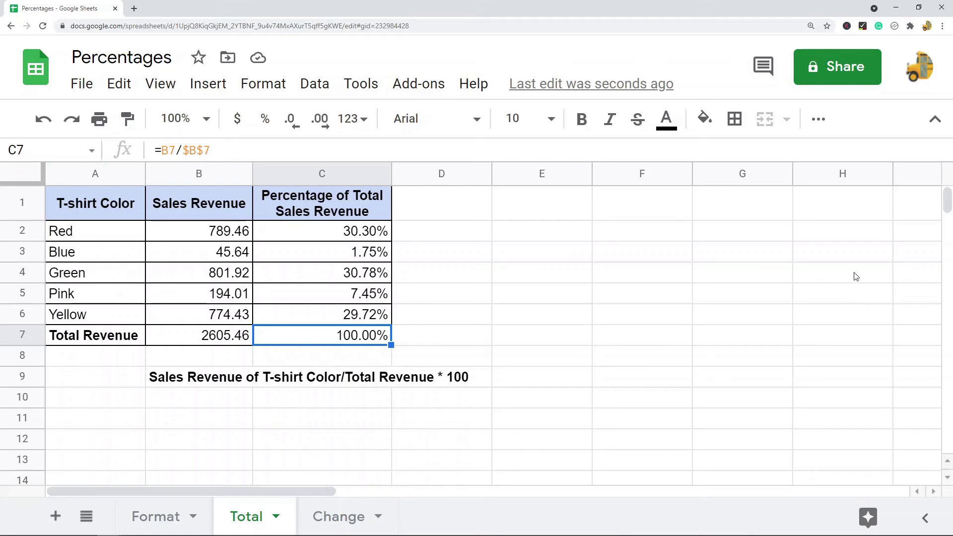
click(332, 525)
click(330, 423)
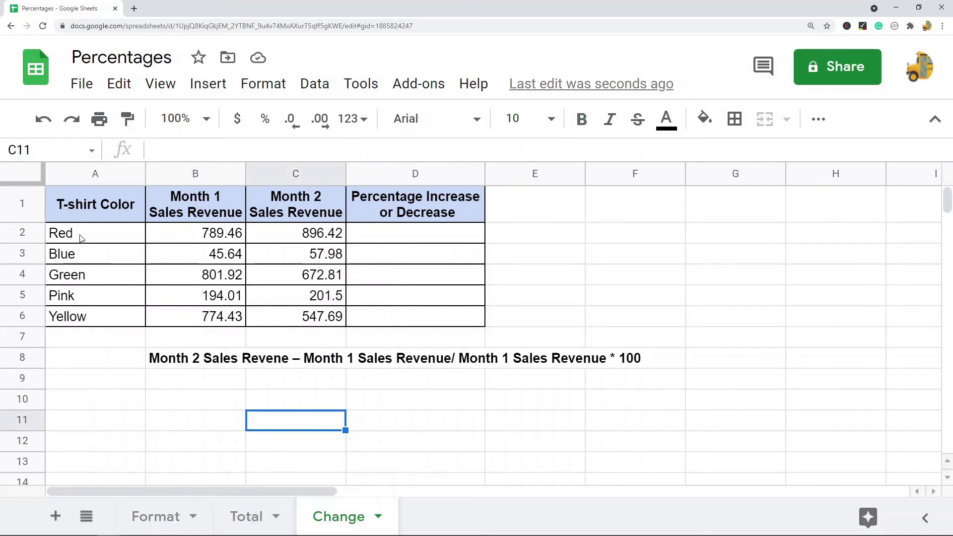
drag(82, 239, 99, 318)
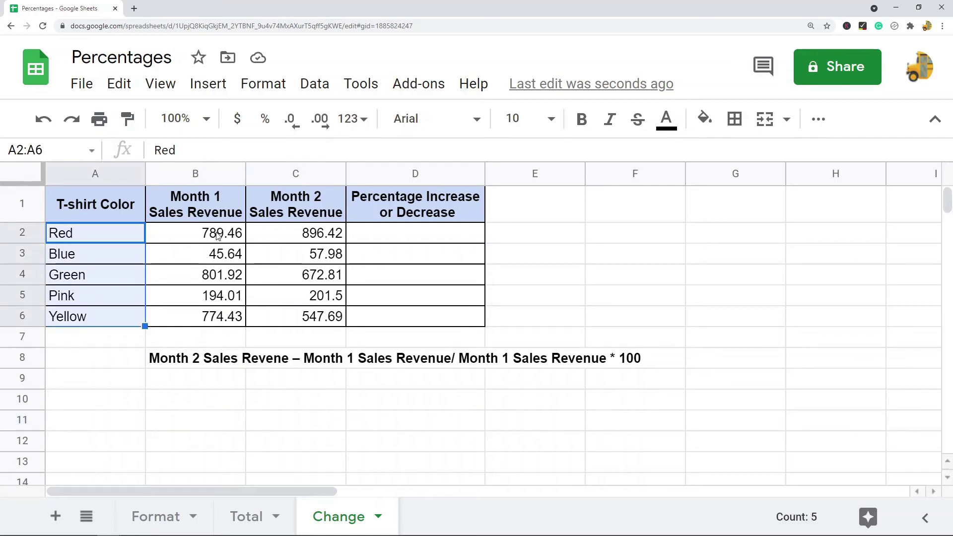
drag(215, 234, 216, 317)
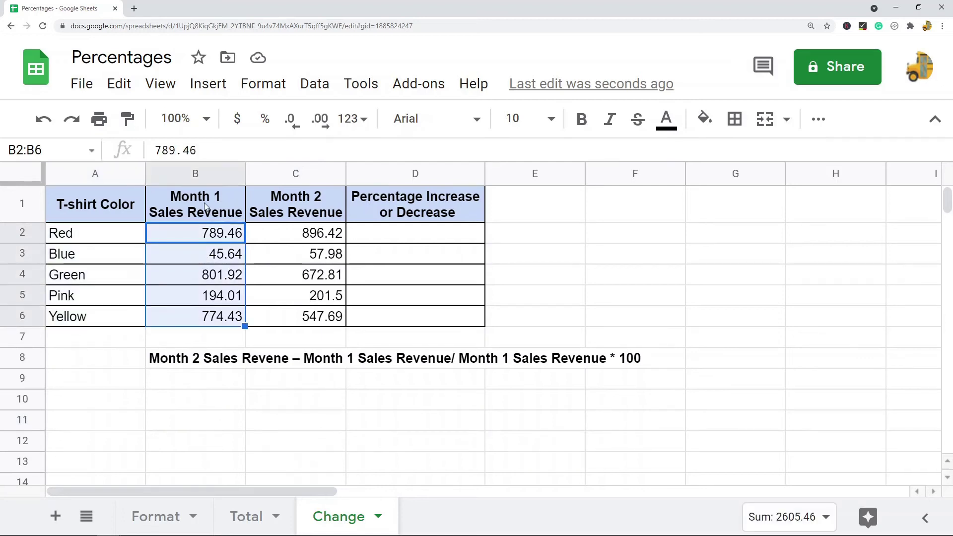
drag(205, 207, 209, 321)
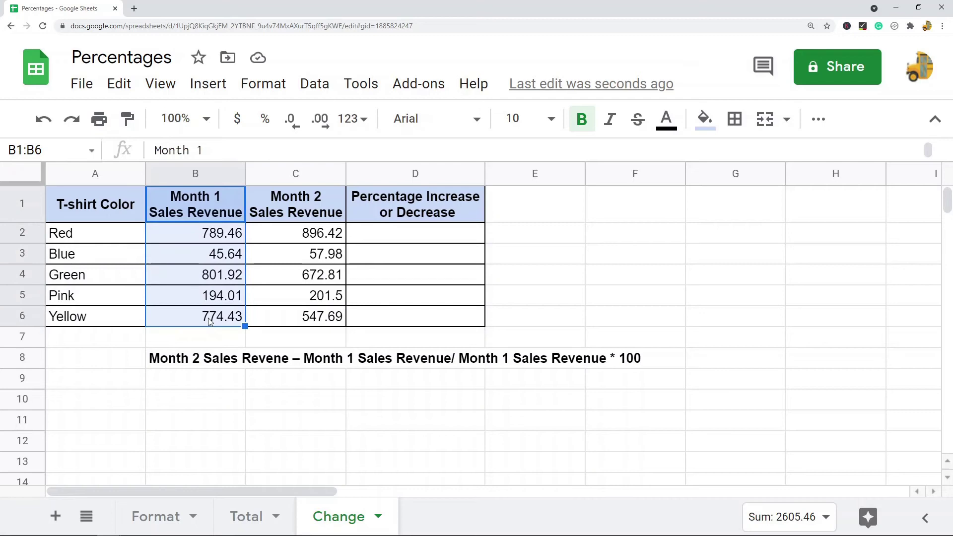
drag(297, 204, 298, 322)
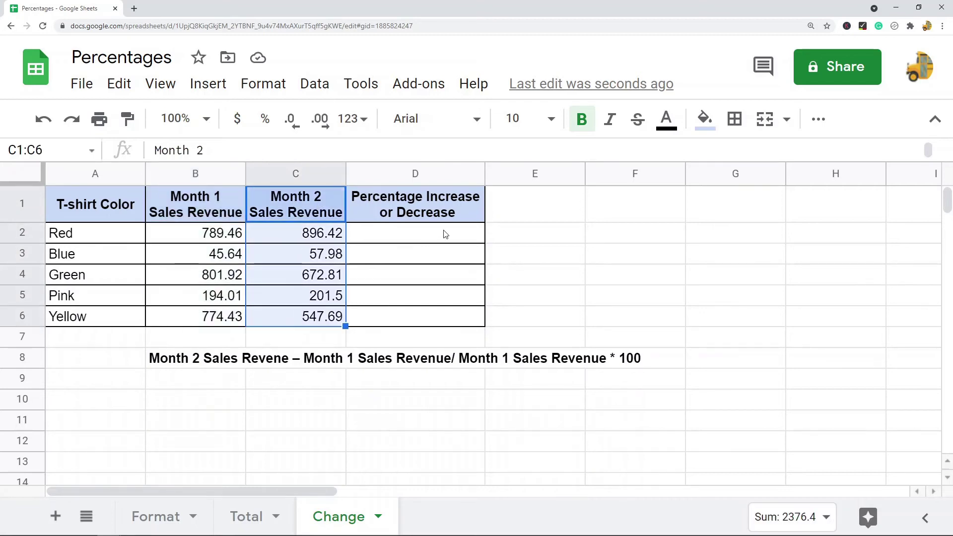
click(422, 213)
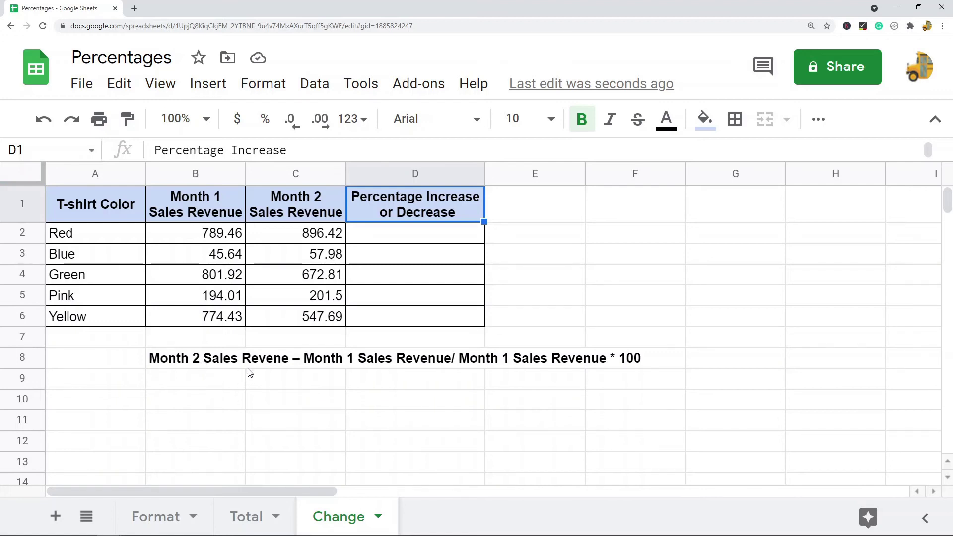
- Correct 'Revene' to 'Revenue' in the B8 formula note
click(274, 362)
click(283, 401)
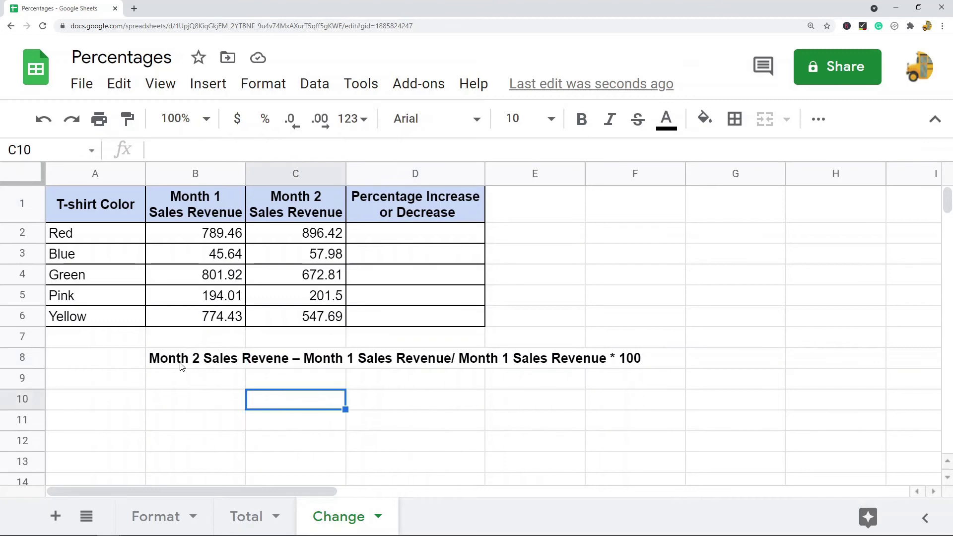
click(182, 366)
click(258, 364)
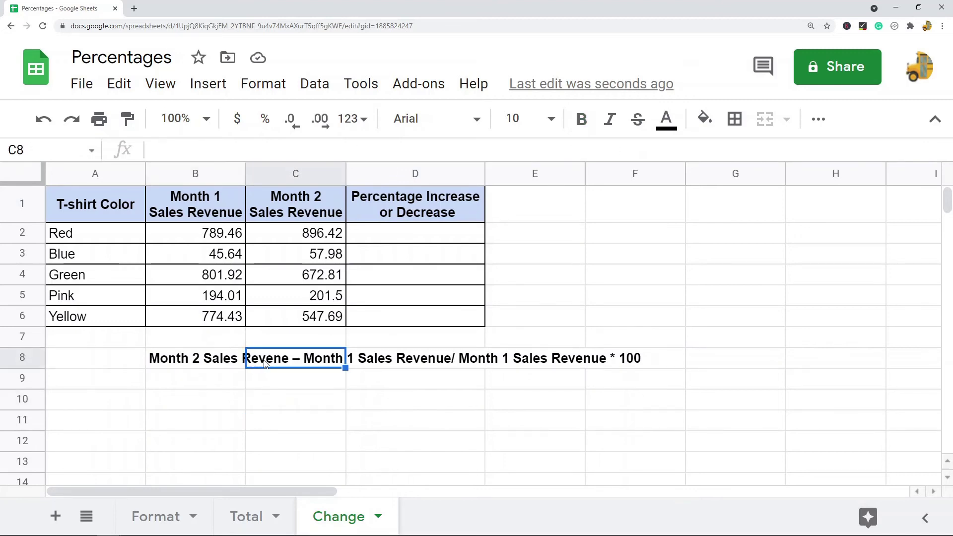
click(184, 369)
key(Return)
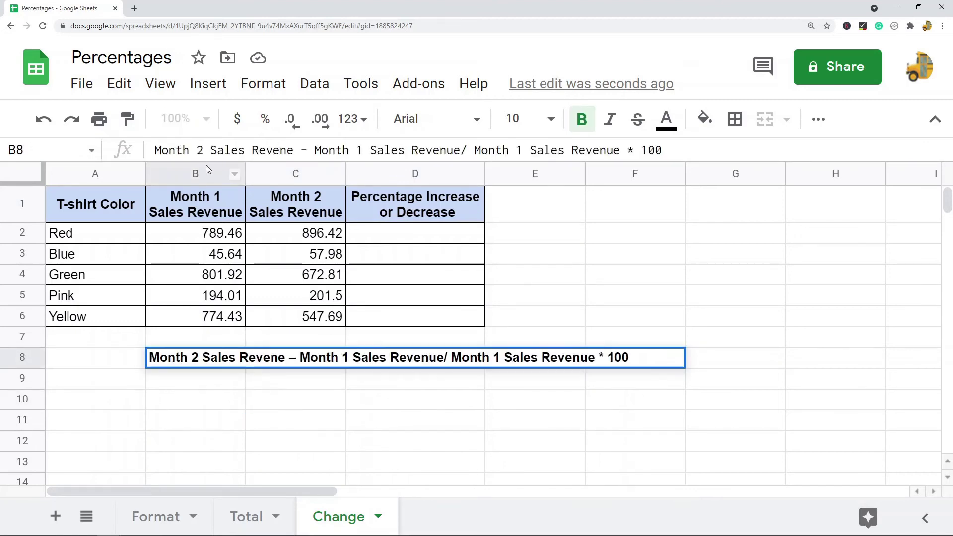
key(Left)
key(Left)
key(Left)
key(Left)
key(Left)
key(Left)
key(Left)
key(Left)
key(Left)
key(Left)
key(Left)
key(Left)
key(Left)
key(Left)
key(Left)
key(Left)
key(Left)
key(Left)
key(Left)
key(Left)
text(u)
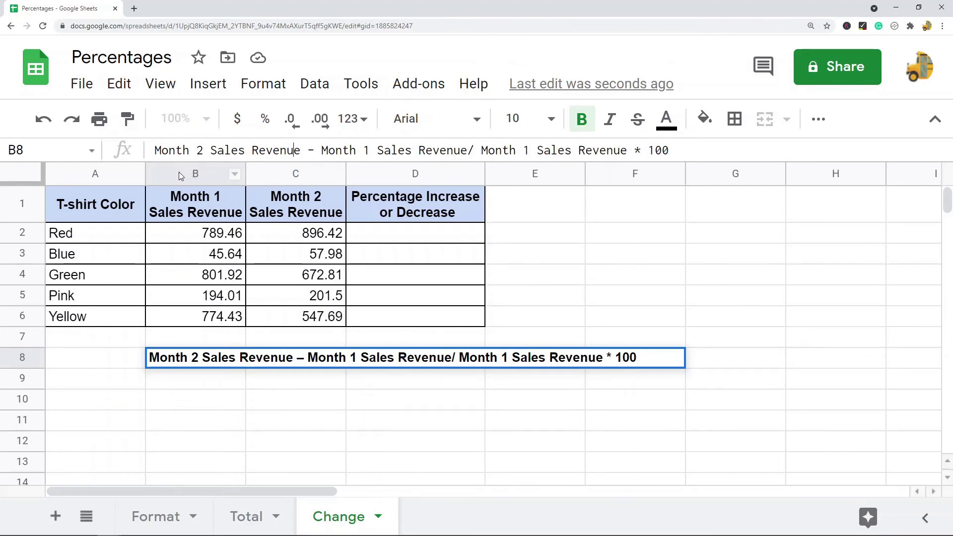
click(281, 430)
click(219, 366)
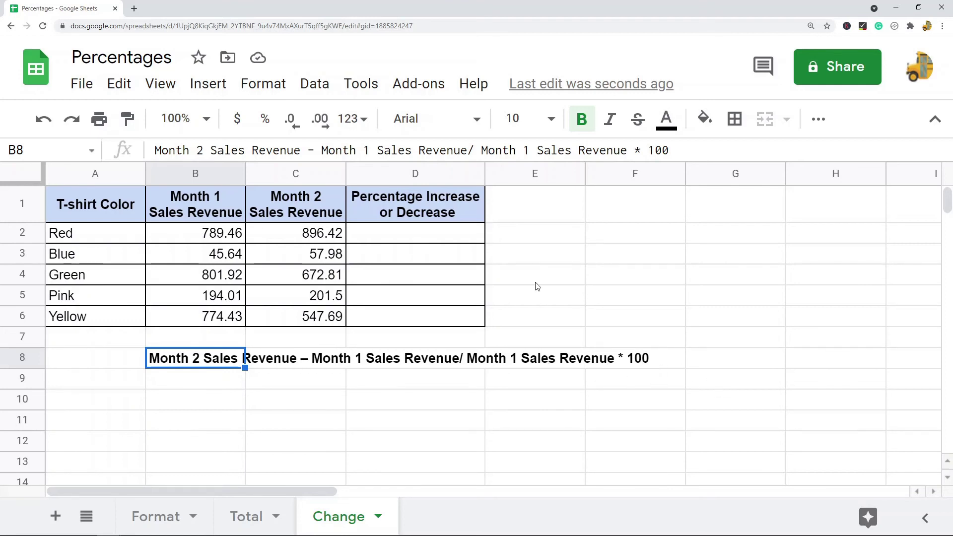
- Enter =(C2-B2)/B2 in D2, giving Red's 13.55% change
click(411, 238)
double_click(412, 235)
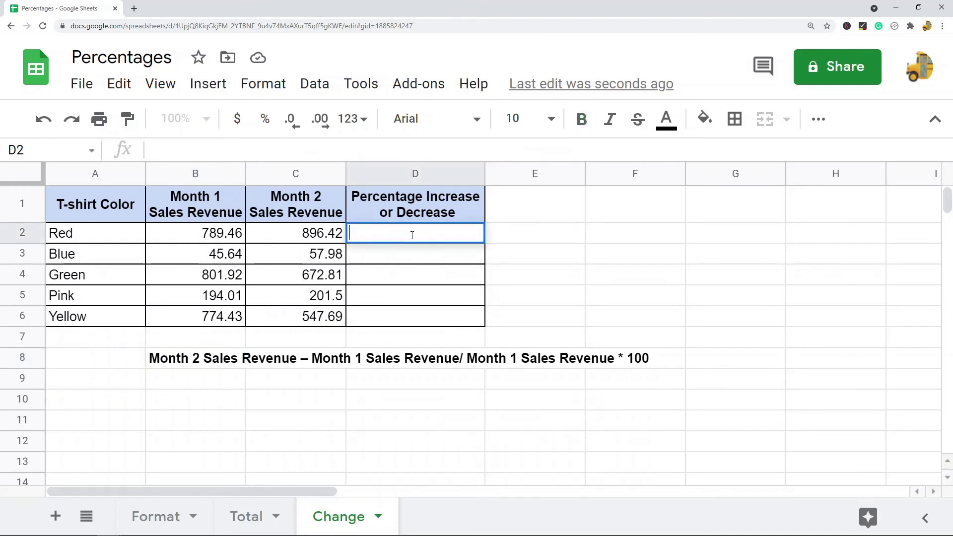
text(=)
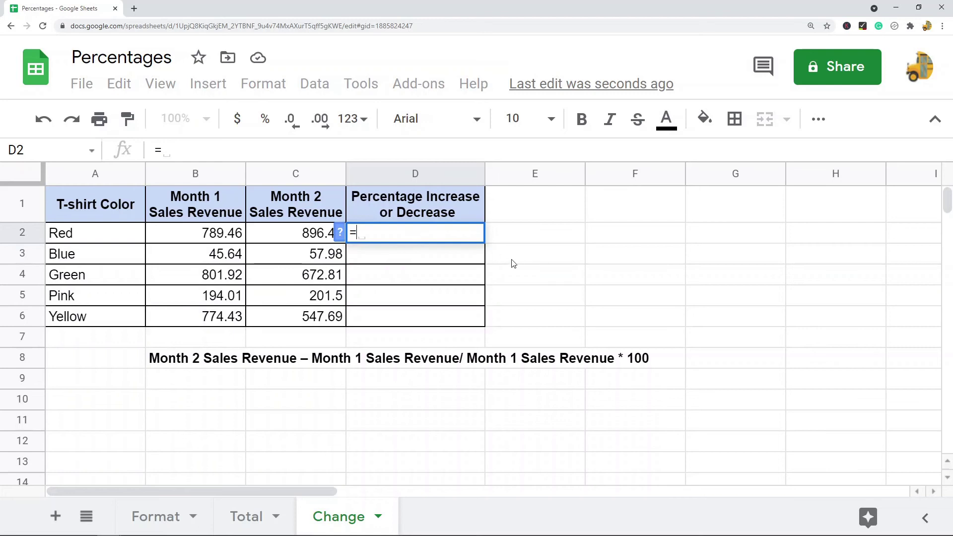
click(312, 235)
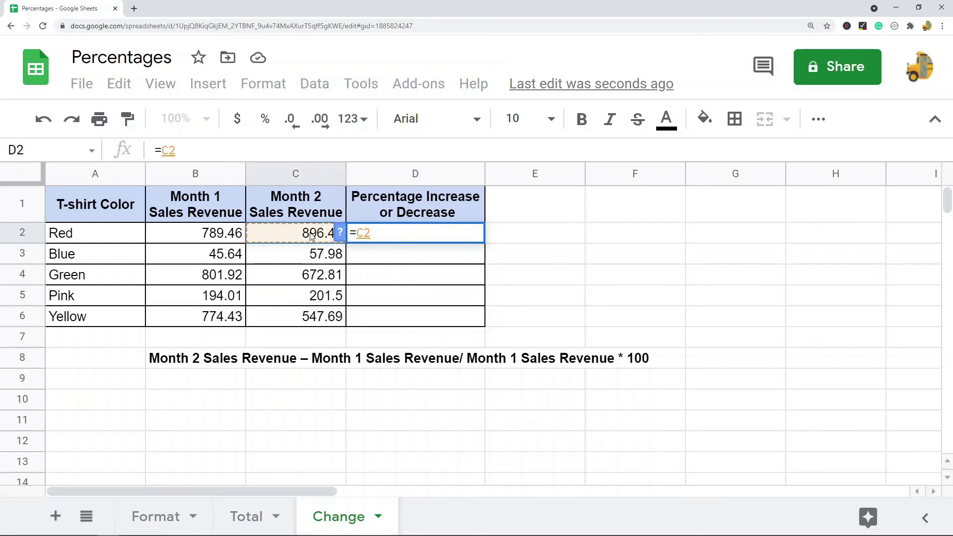
text(-)
click(212, 236)
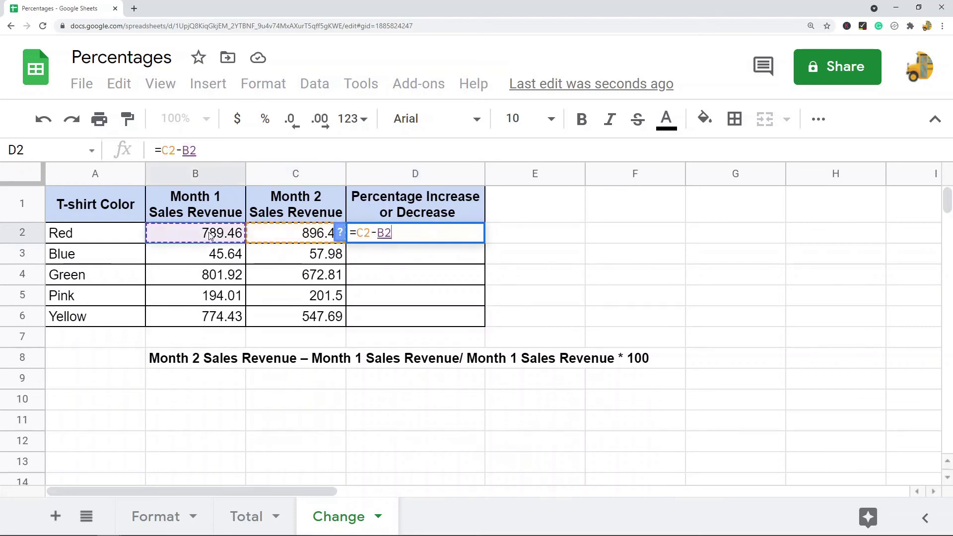
click(164, 150)
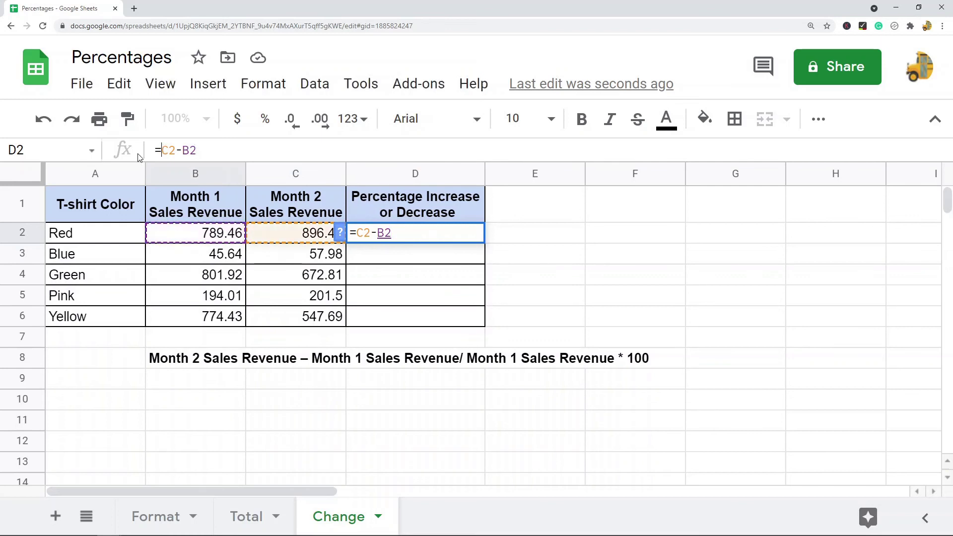
text(()
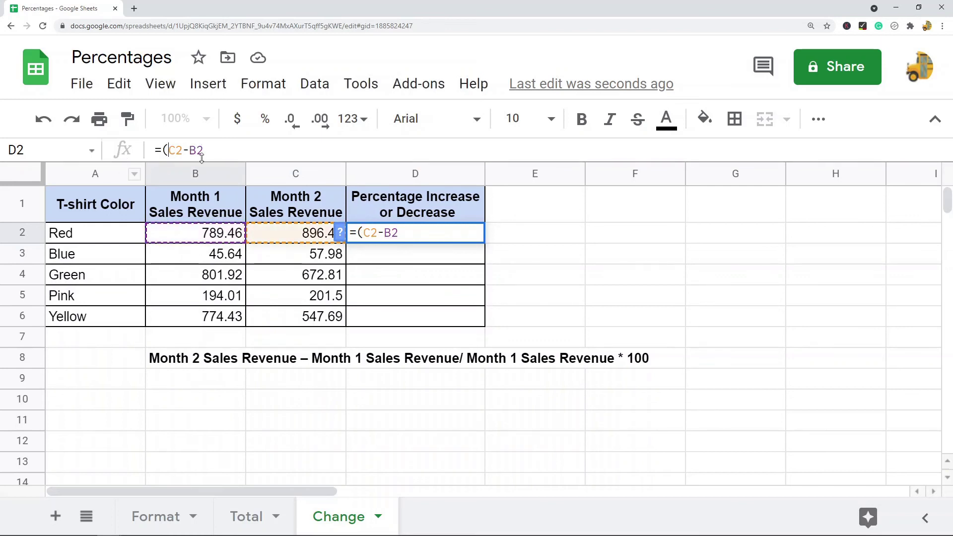
click(224, 149)
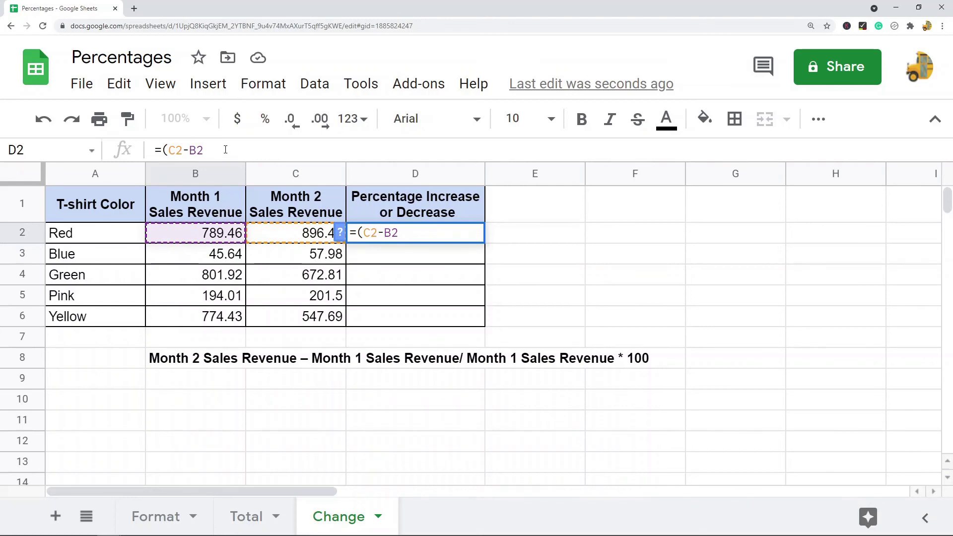
text())
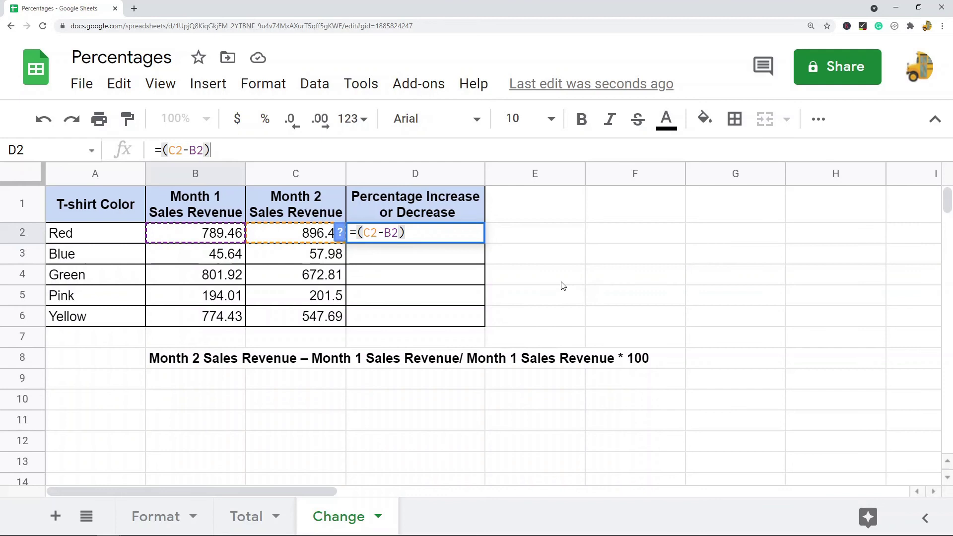
text(/)
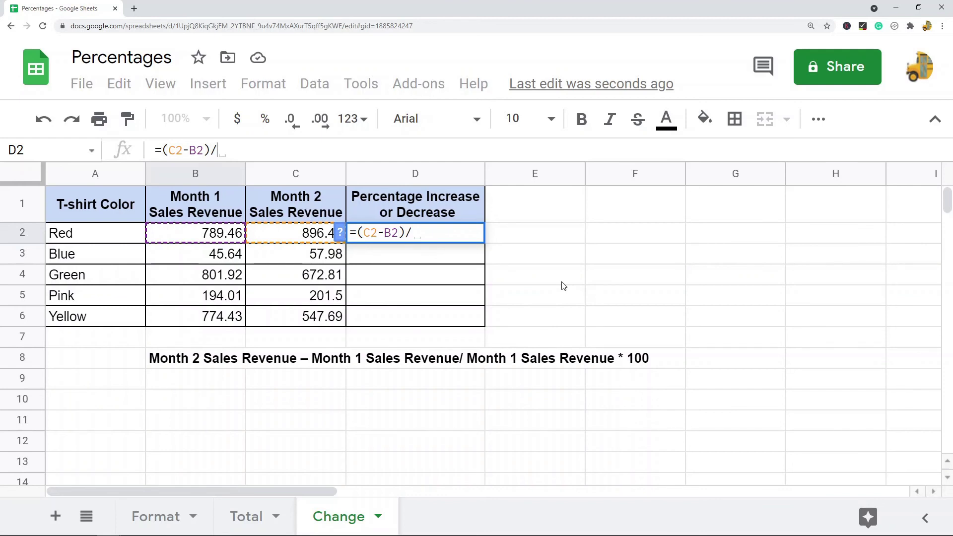
click(211, 235)
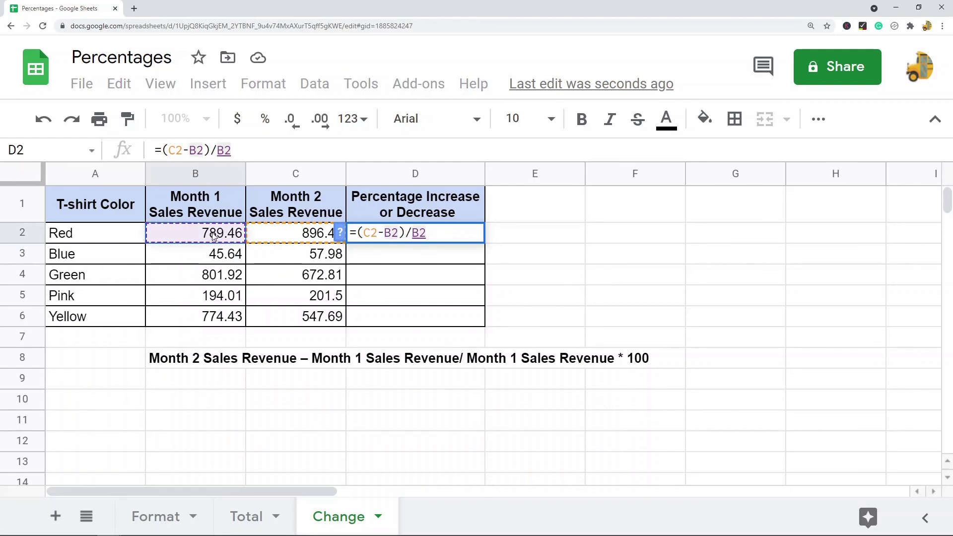
key(Return)
click(452, 239)
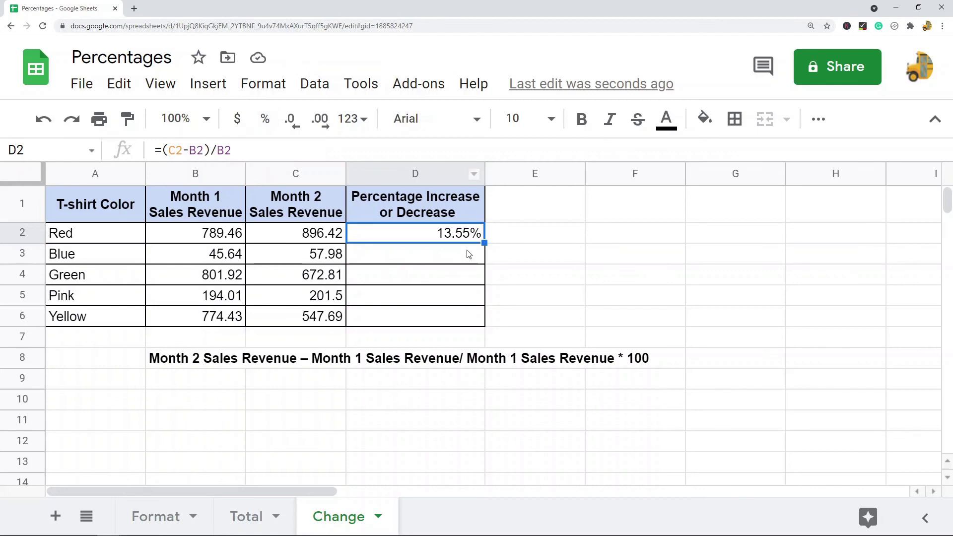
- Copy the D2 formula into D3:D6 and verify the adjusted row references
key(ctrl+c)
drag(461, 255, 453, 315)
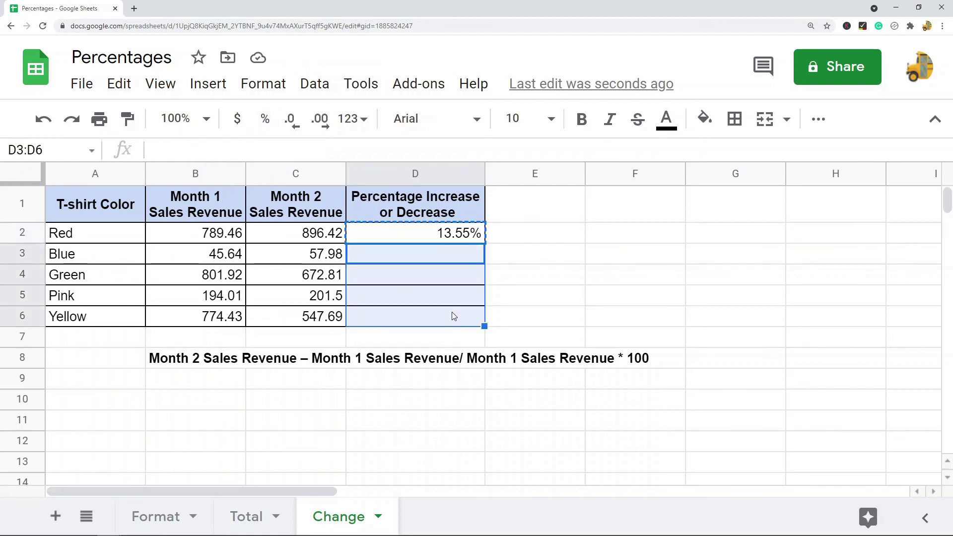
key(ctrl+v)
click(642, 261)
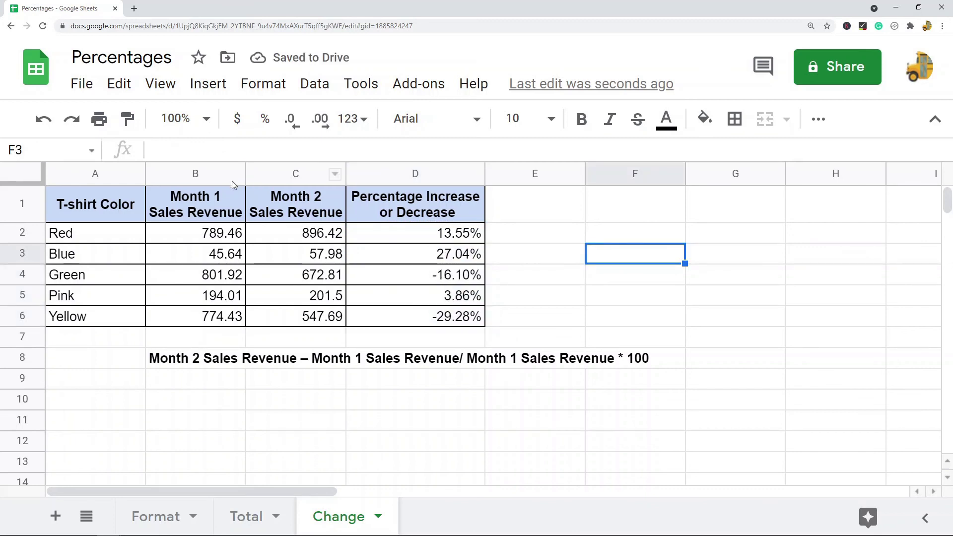
click(455, 236)
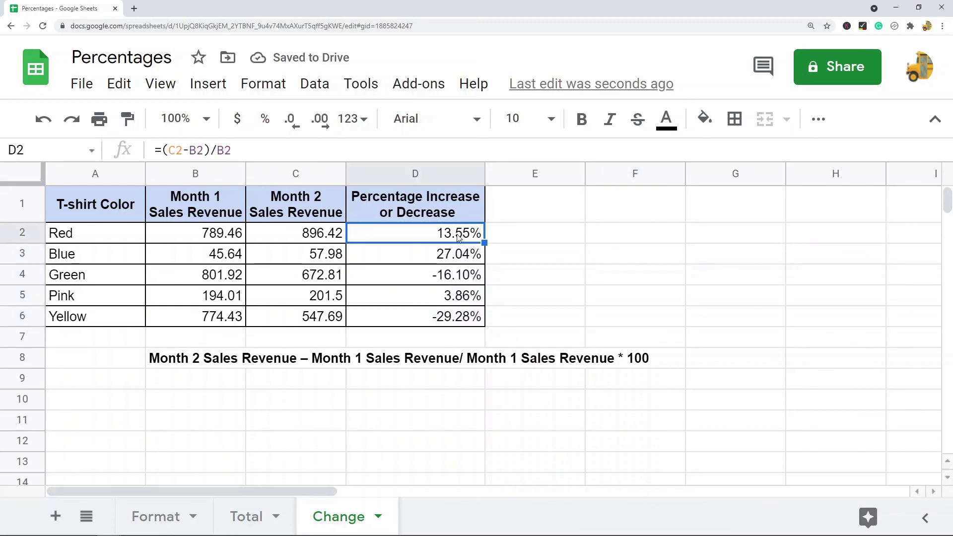
click(444, 281)
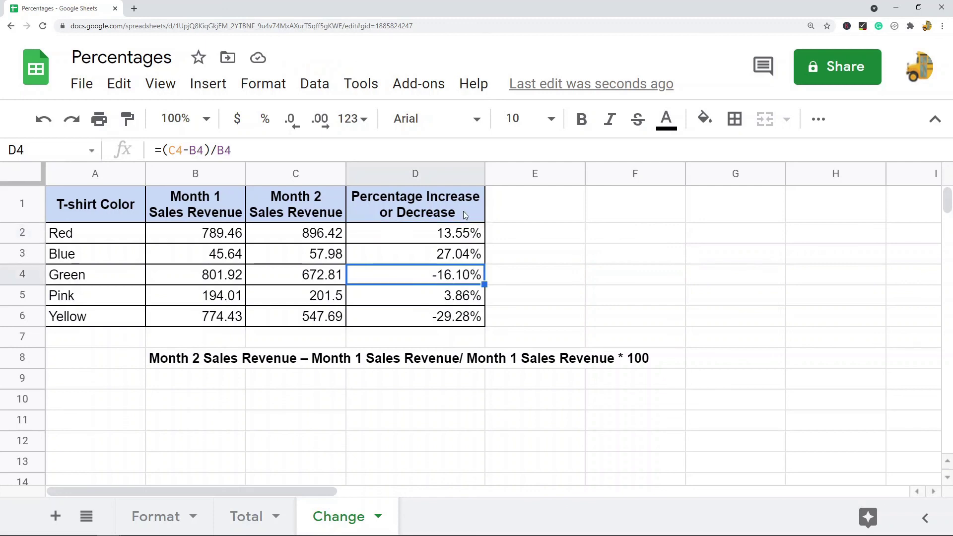